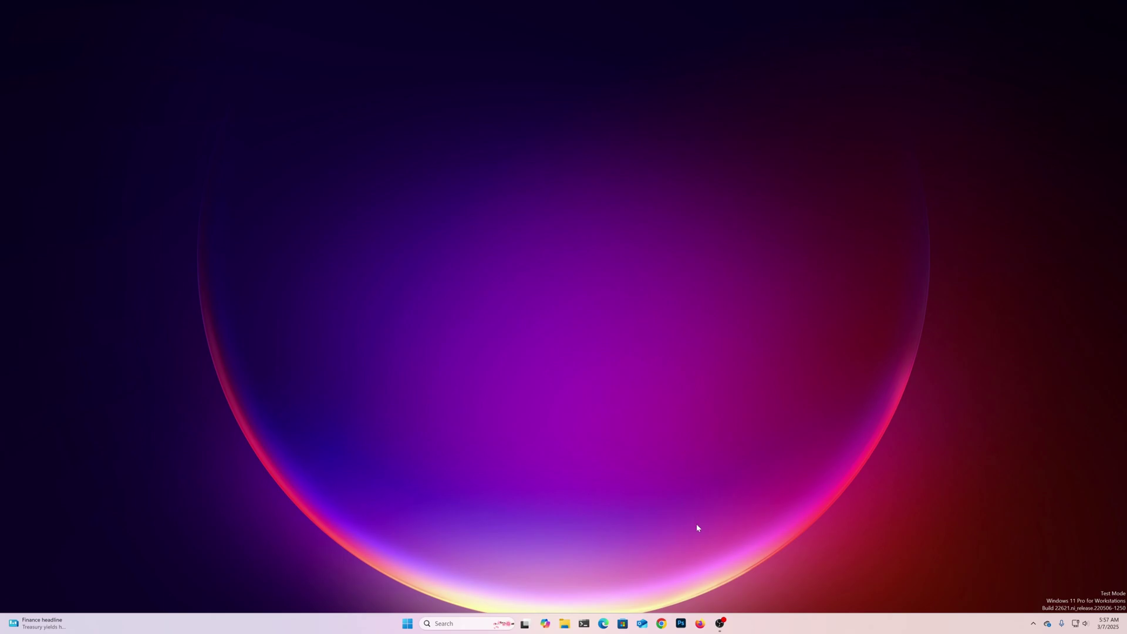
# In Firefox, search for 'localsend' and open the downloads page on localsend.org.
pyautogui.click(700, 623)
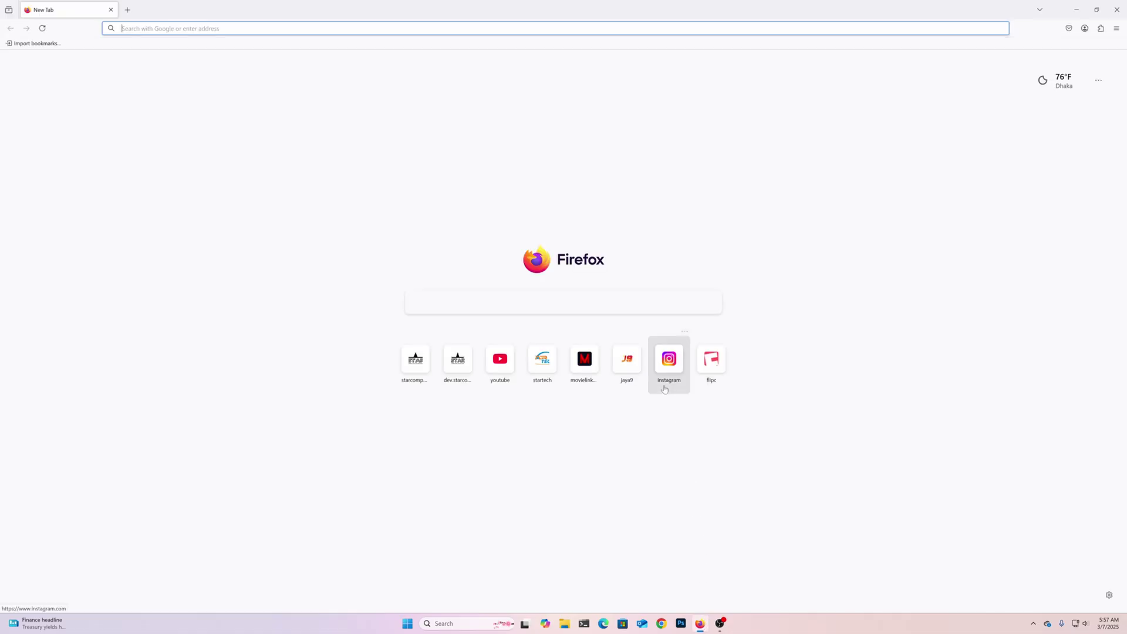
pyautogui.write('localsend')
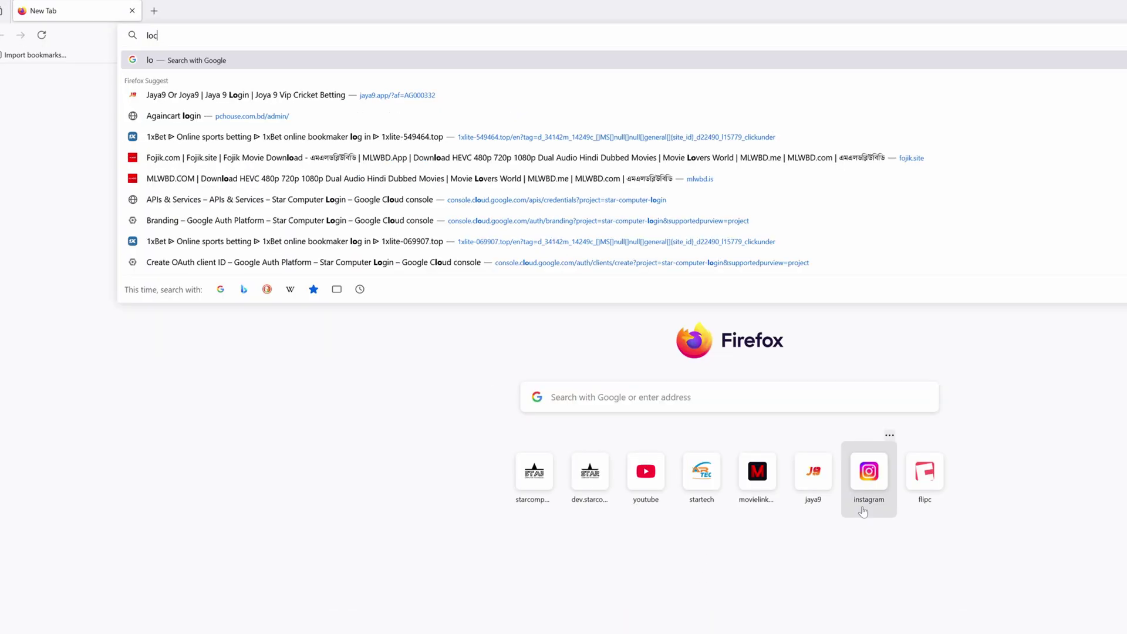
pyautogui.press('Return')
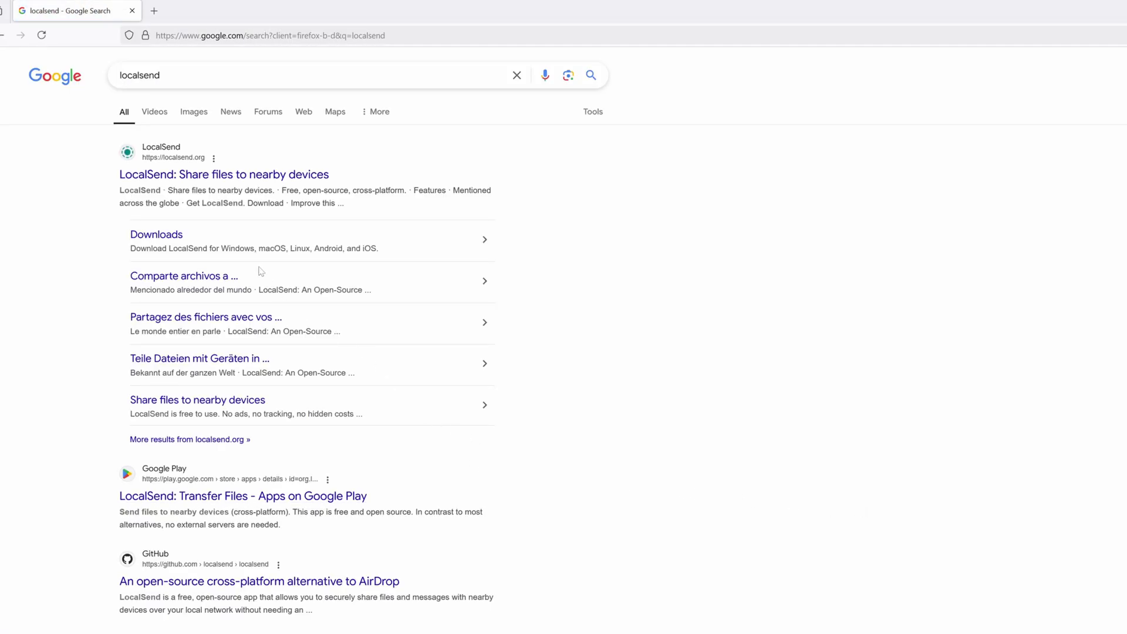
pyautogui.click(190, 176)
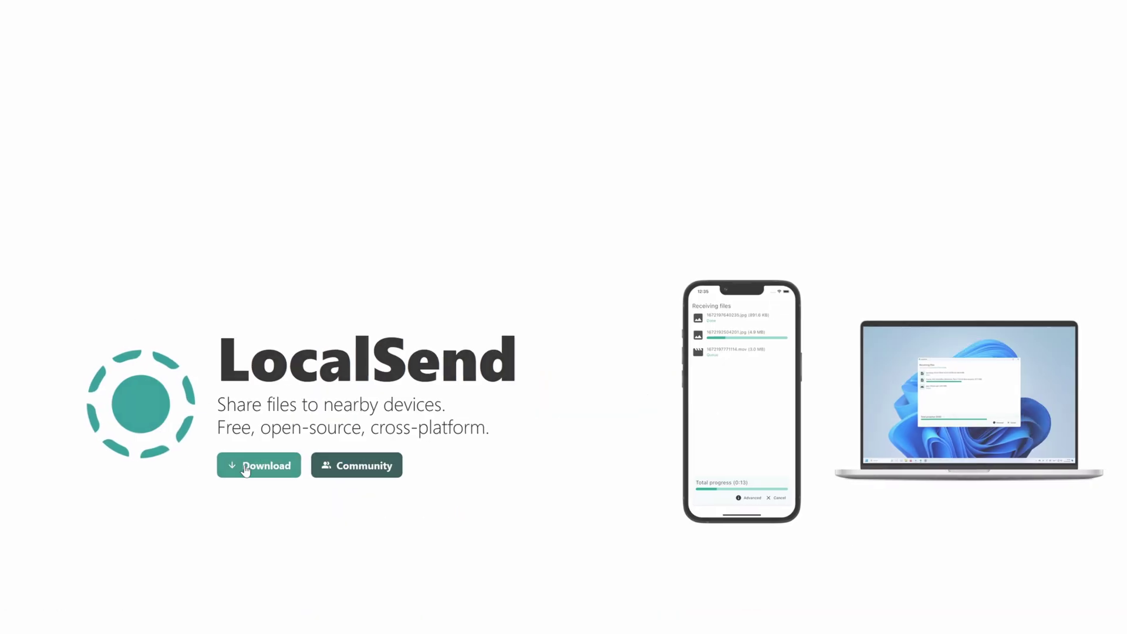
pyautogui.click(246, 469)
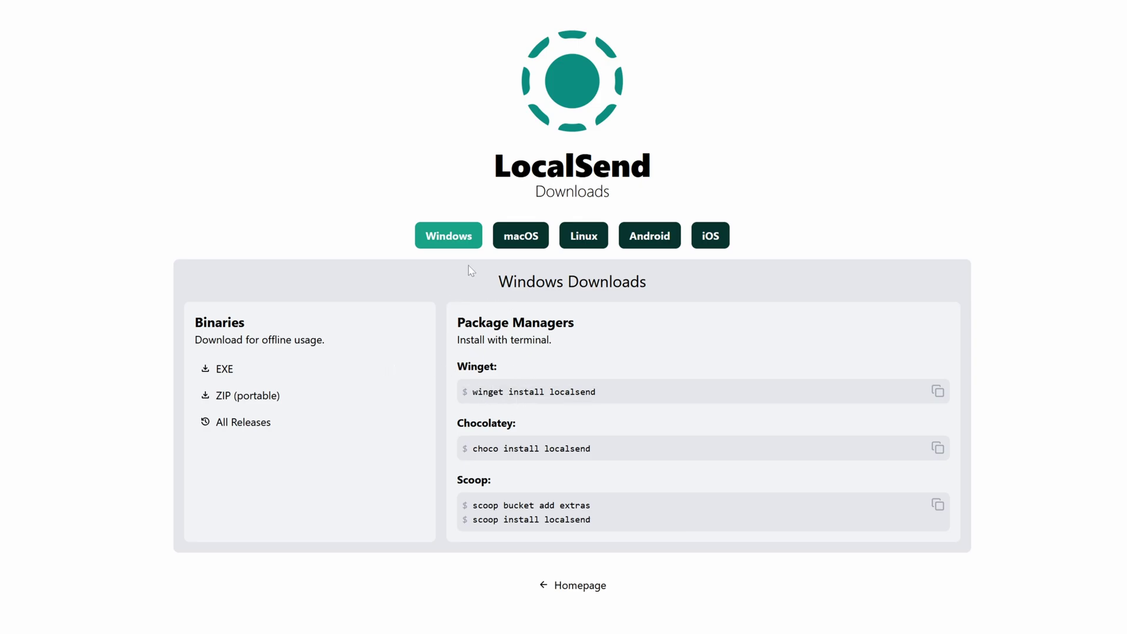
# Browse the macOS, Linux, Android and iOS download options, then return to Windows.
pyautogui.click(518, 242)
pyautogui.click(583, 242)
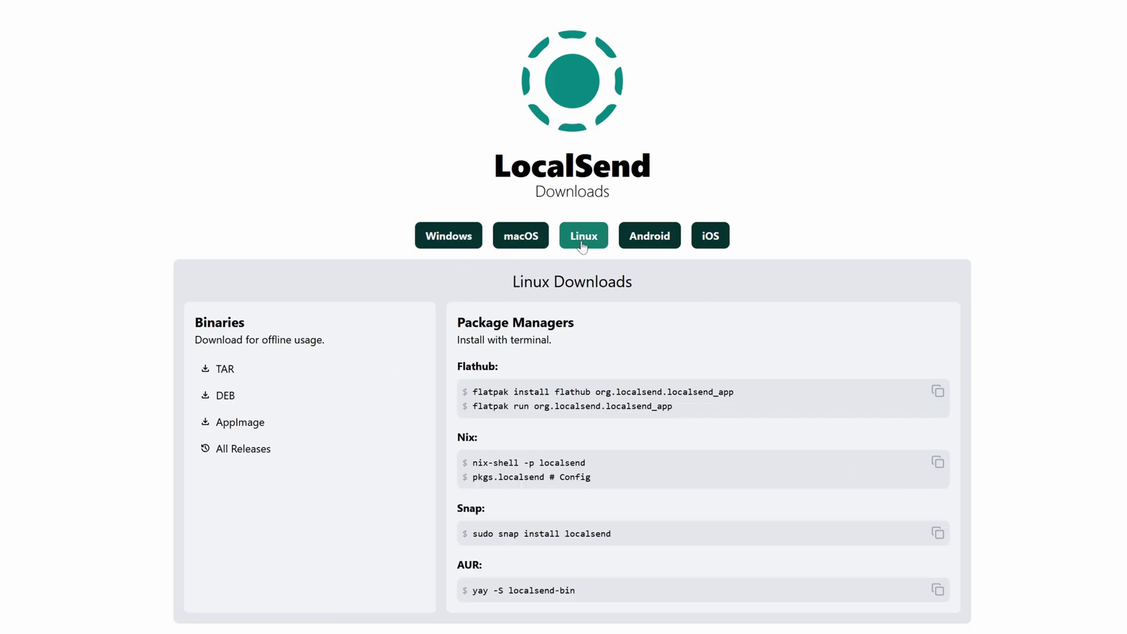
pyautogui.click(644, 247)
pyautogui.click(705, 242)
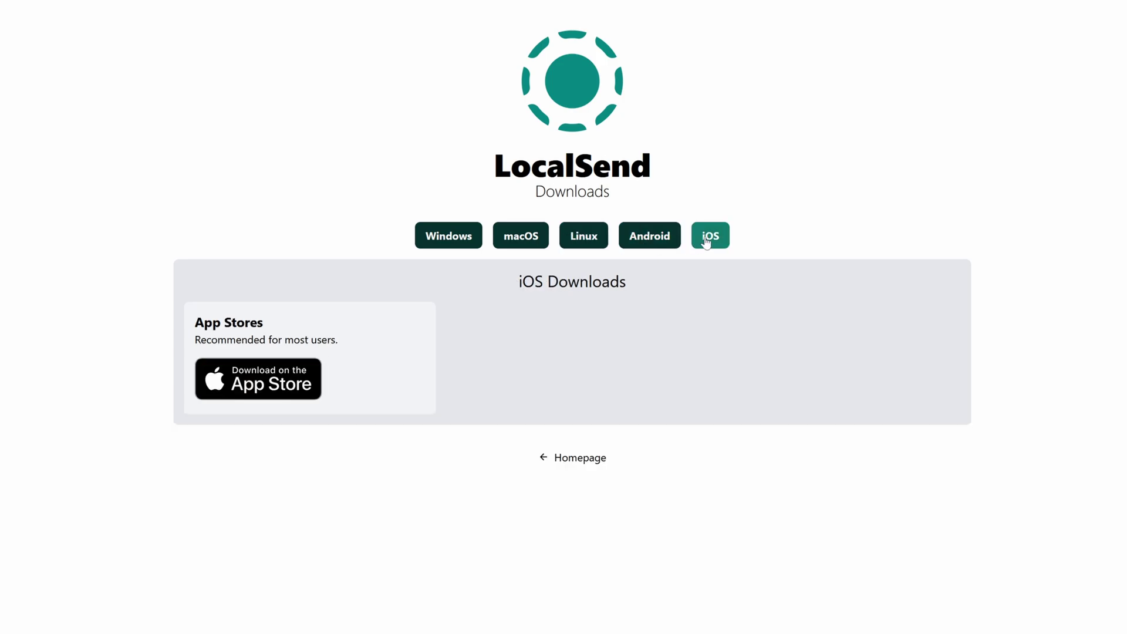
pyautogui.click(462, 240)
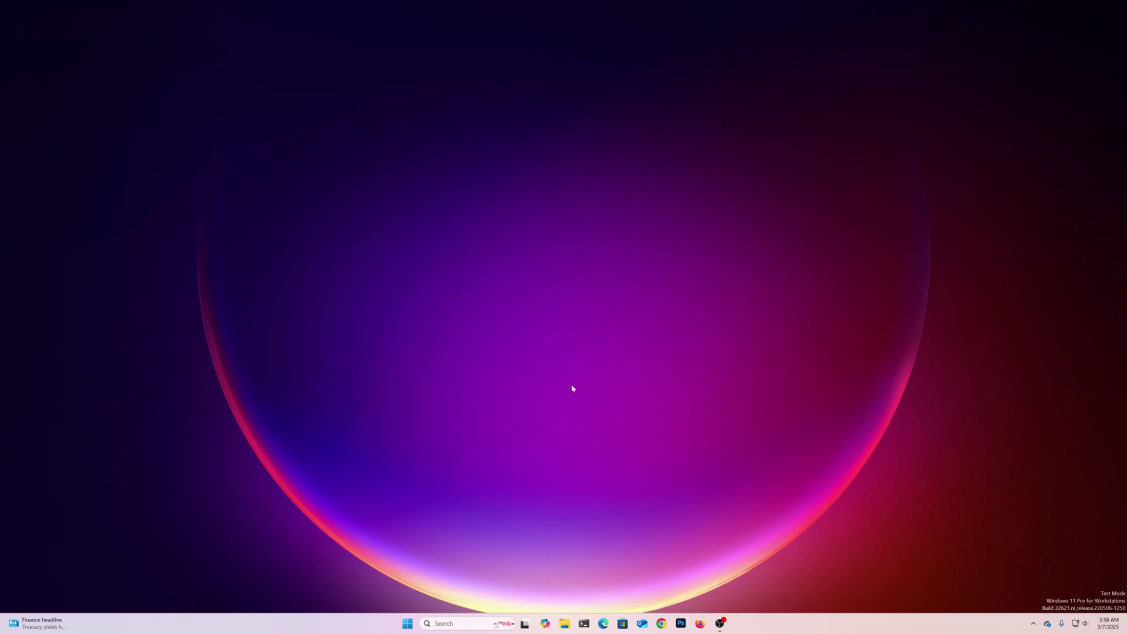
# Launch LocalSend by searching 'local' in Start, and drag its window to the centre.
pyautogui.click(410, 625)
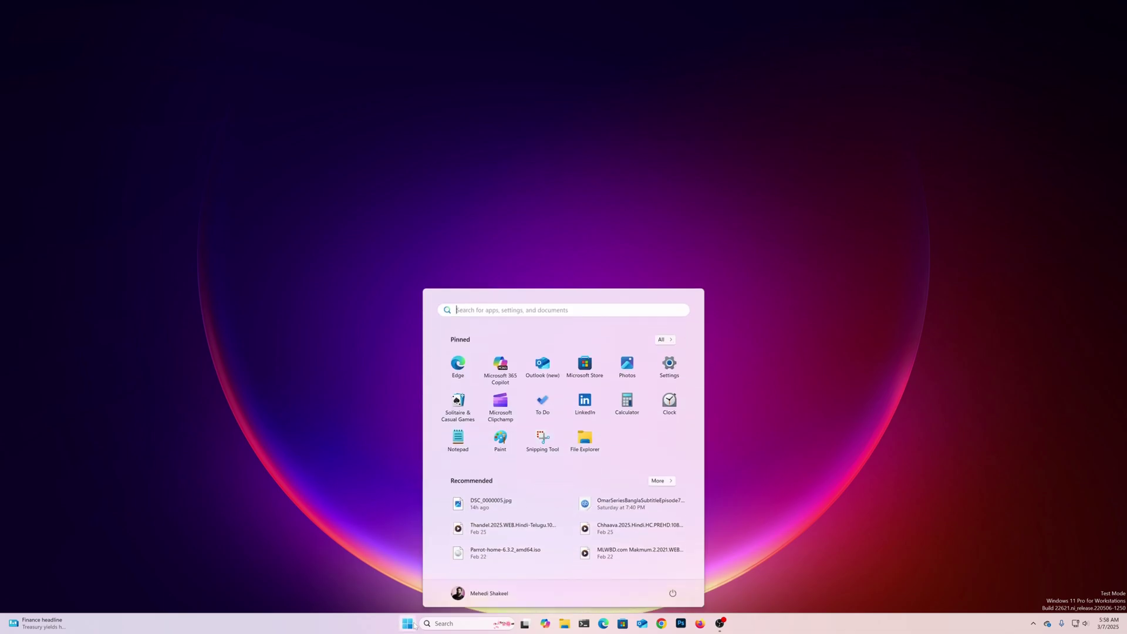
pyautogui.write('loca')
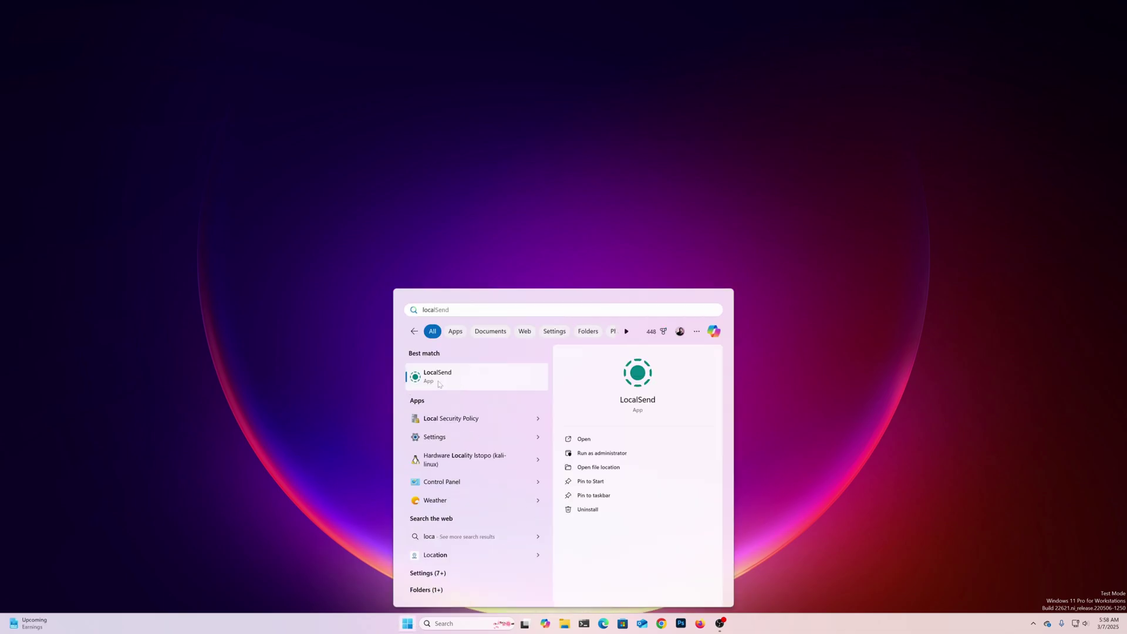
pyautogui.write('l')
pyautogui.click(475, 381)
pyautogui.moveTo(810, 226); pyautogui.dragTo(524, 168)
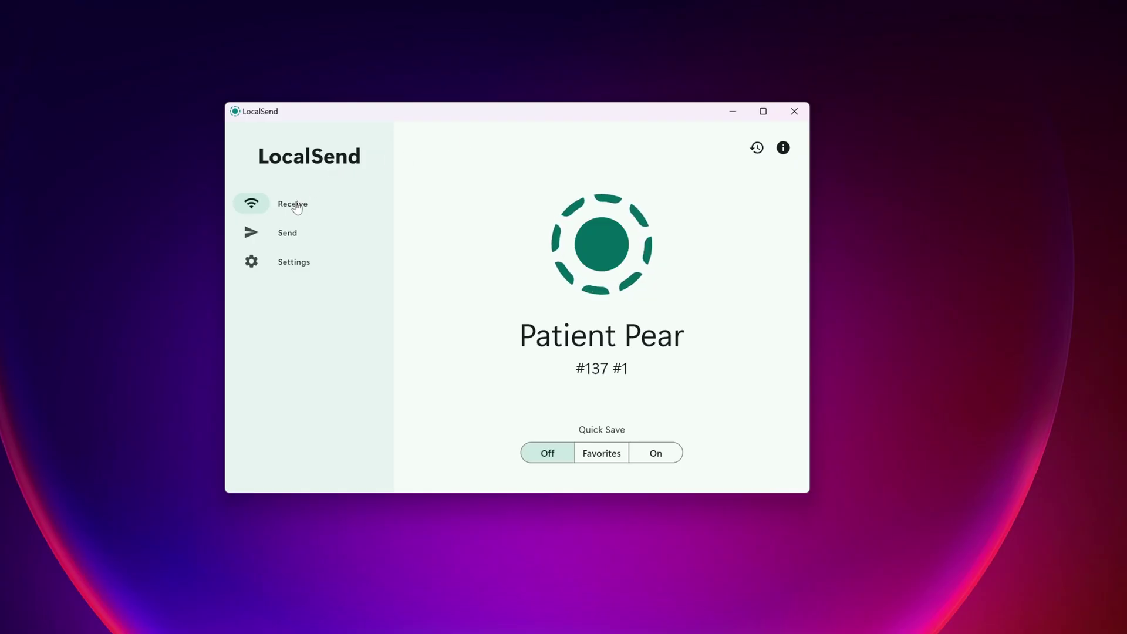
# Look at LocalSend's Send page, then switch to the Settings page.
pyautogui.click(291, 234)
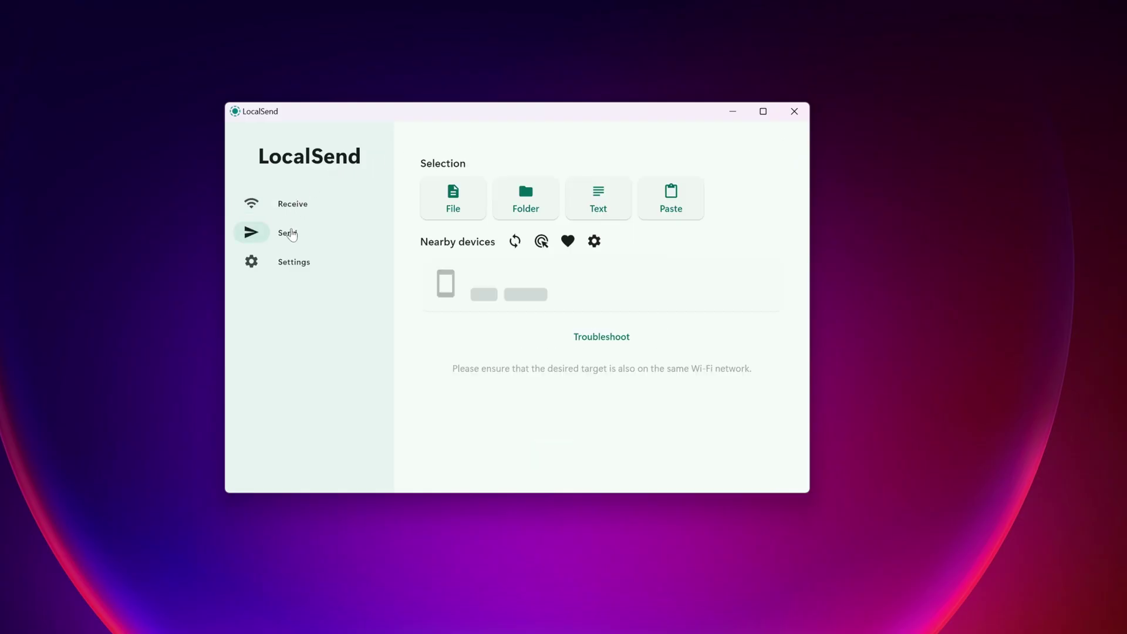
pyautogui.click(295, 264)
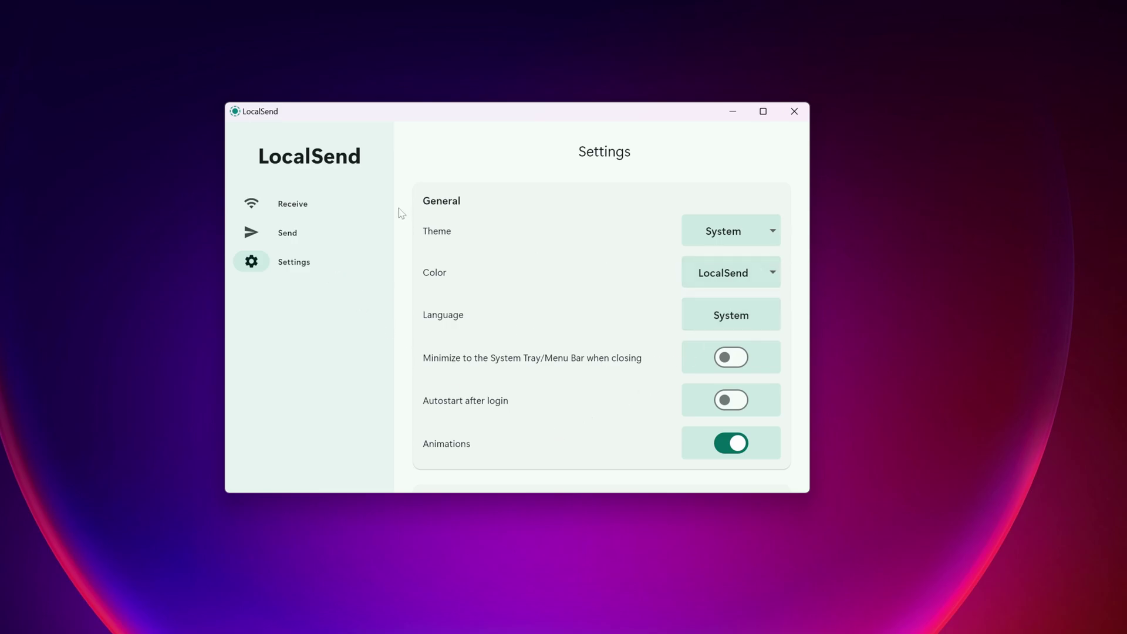
# Switch LocalSend back to the Receive page, showing this PC as Patient Pear.
pyautogui.click(324, 213)
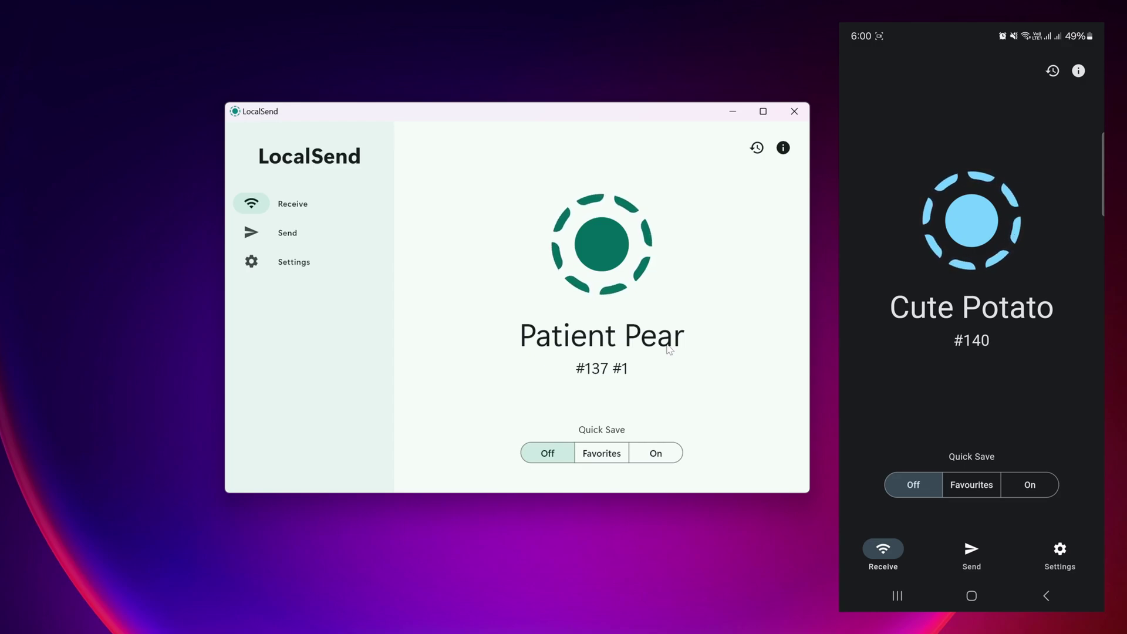
# On the Send page, find the nearby phone Cute Potato and open the file picker.
pyautogui.moveTo(534, 121); pyautogui.dragTo(564, 127)
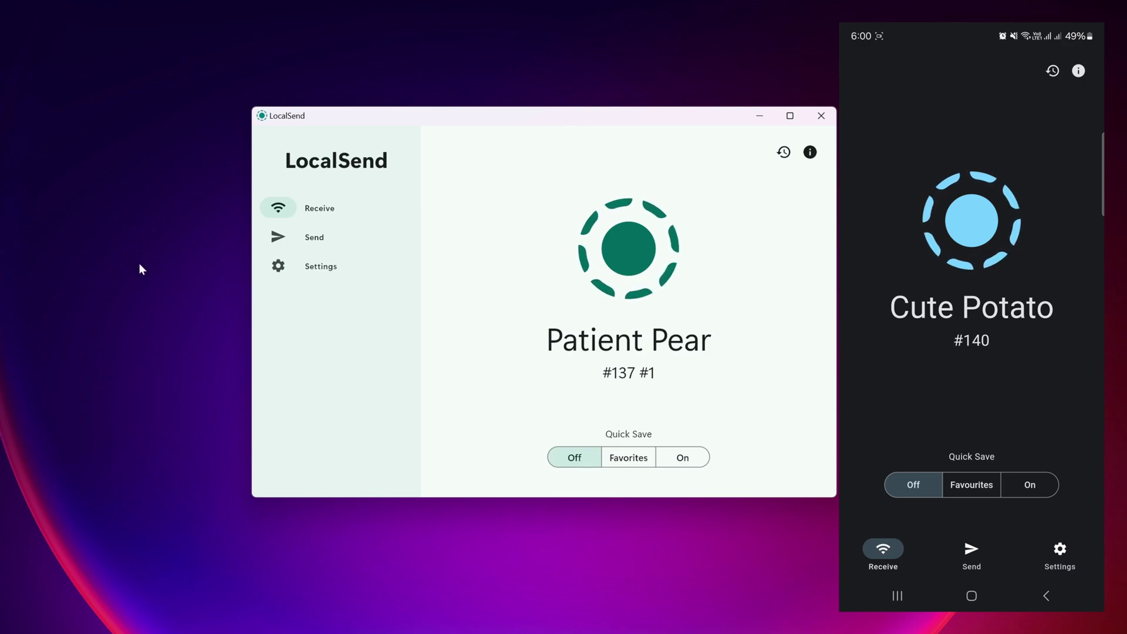
pyautogui.click(303, 246)
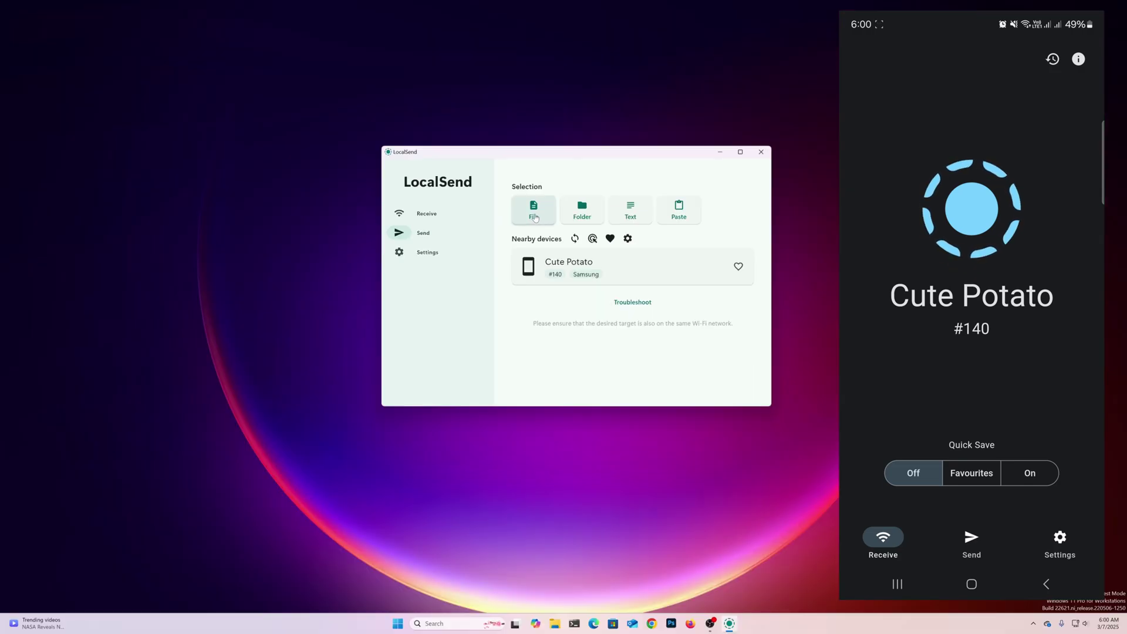
pyautogui.click(534, 218)
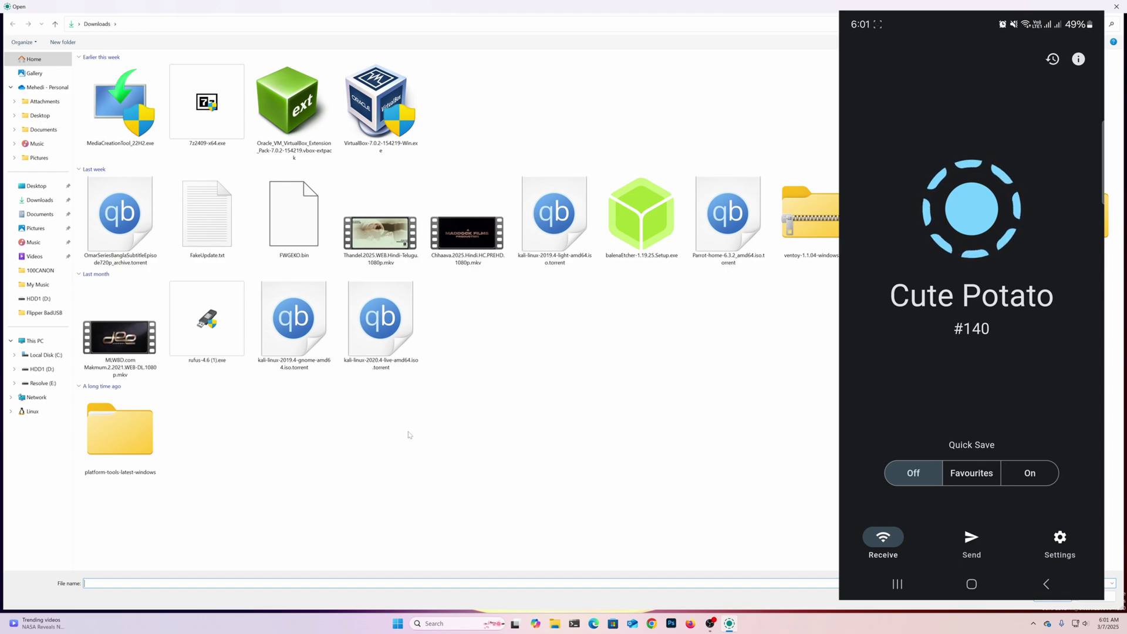
# Add FakeUpdate.txt from Downloads to the send selection.
pyautogui.click(224, 248)
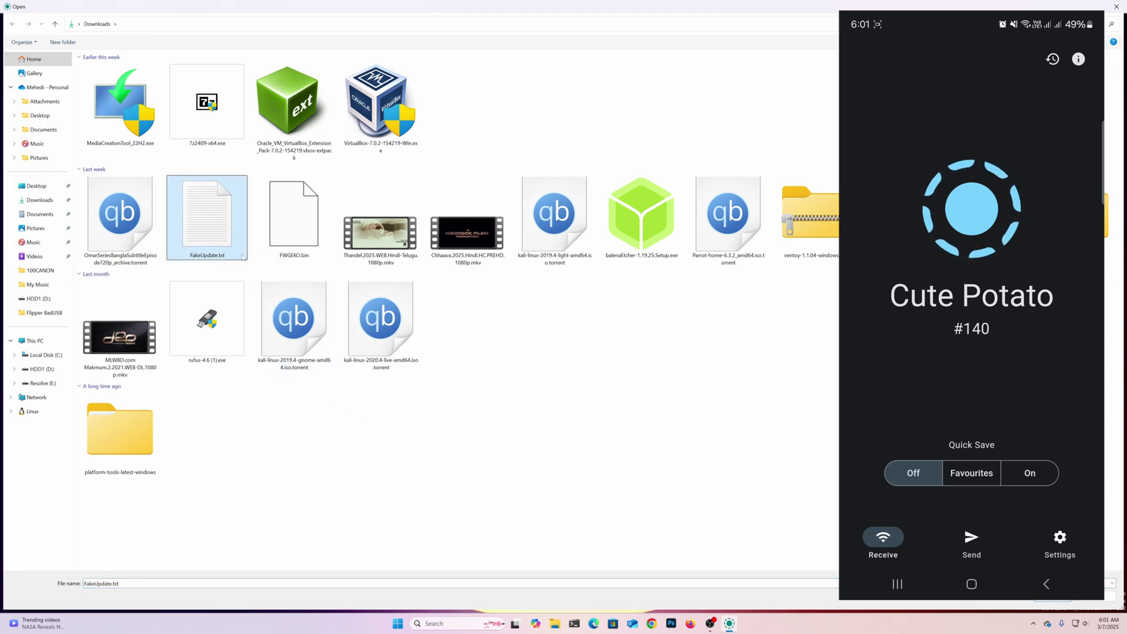
pyautogui.click(1039, 600)
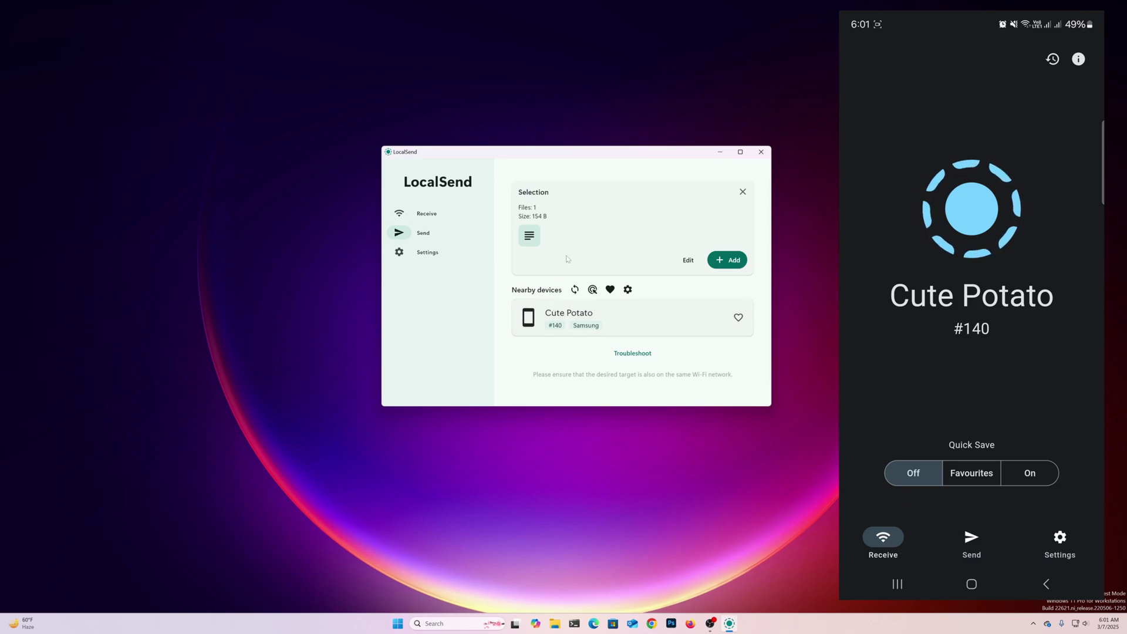
# Send FakeUpdate.txt to Cute Potato and open it on the phone once in HTML Viewer.
pyautogui.click(621, 322)
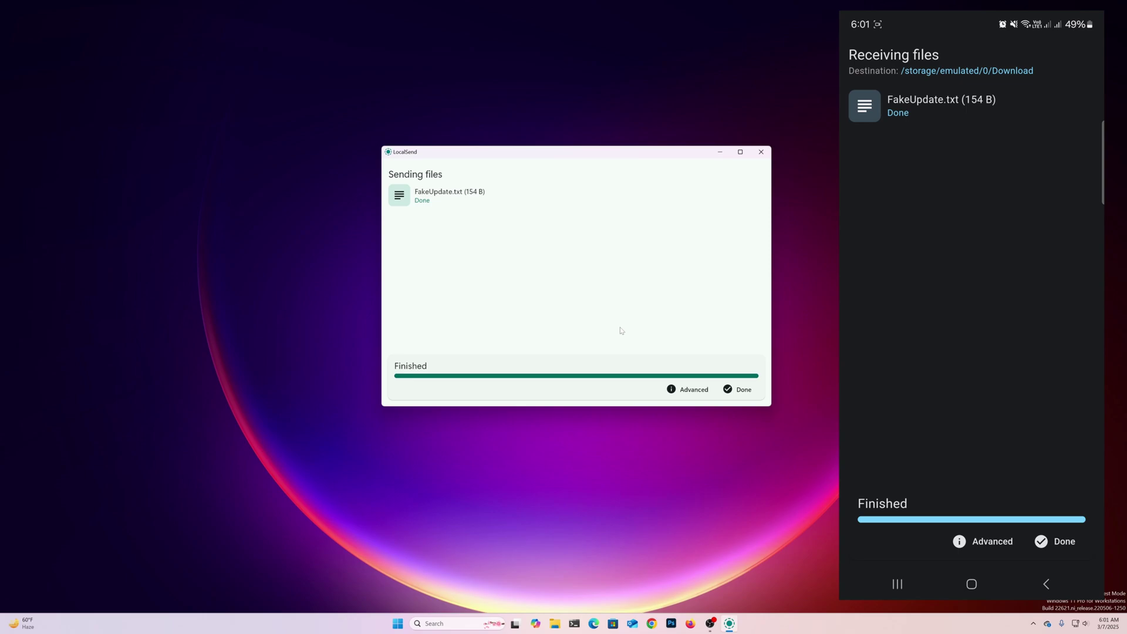
pyautogui.click(974, 101)
pyautogui.click(1062, 493)
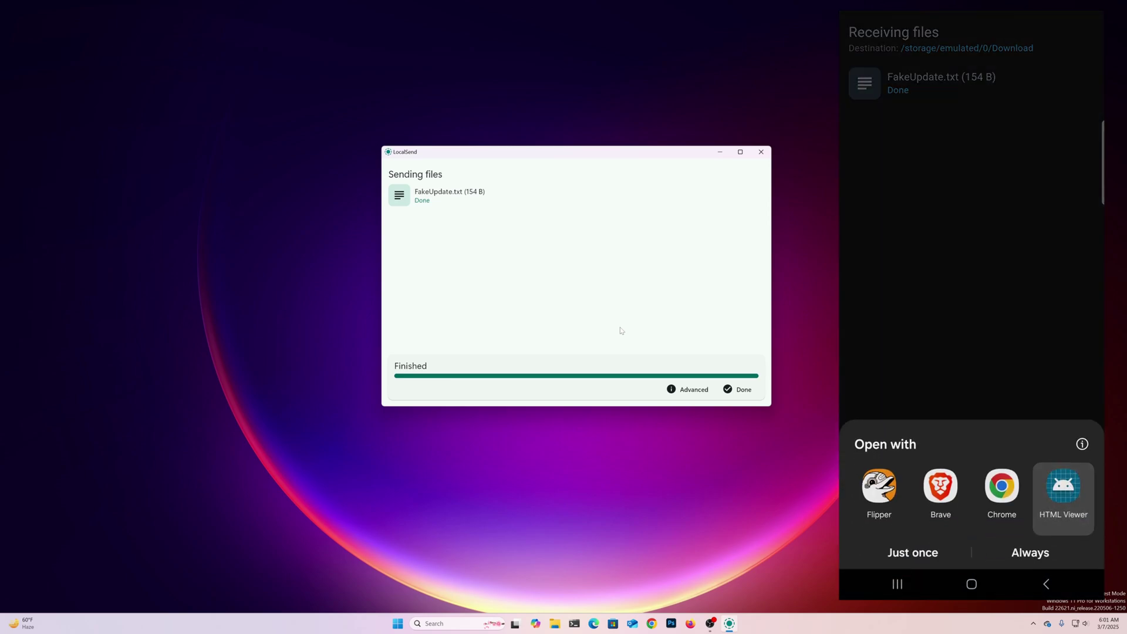
pyautogui.click(912, 553)
# Close the viewer on the phone, dismiss the PC's sending summary, and switch to Receive.
pyautogui.click(1045, 583)
pyautogui.click(1045, 583)
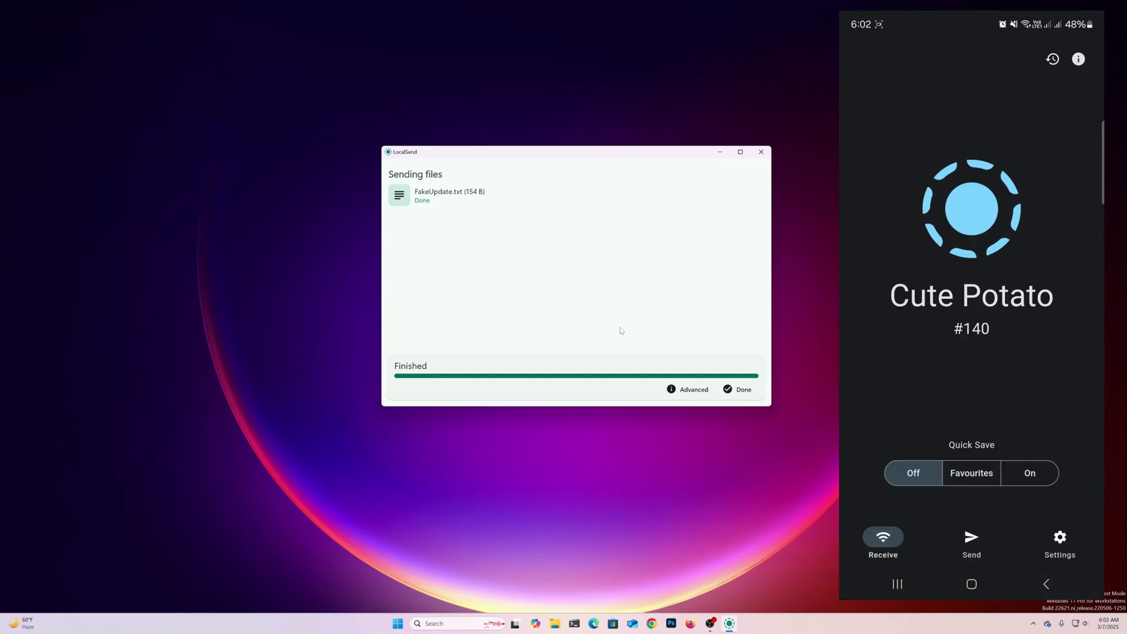
pyautogui.click(731, 389)
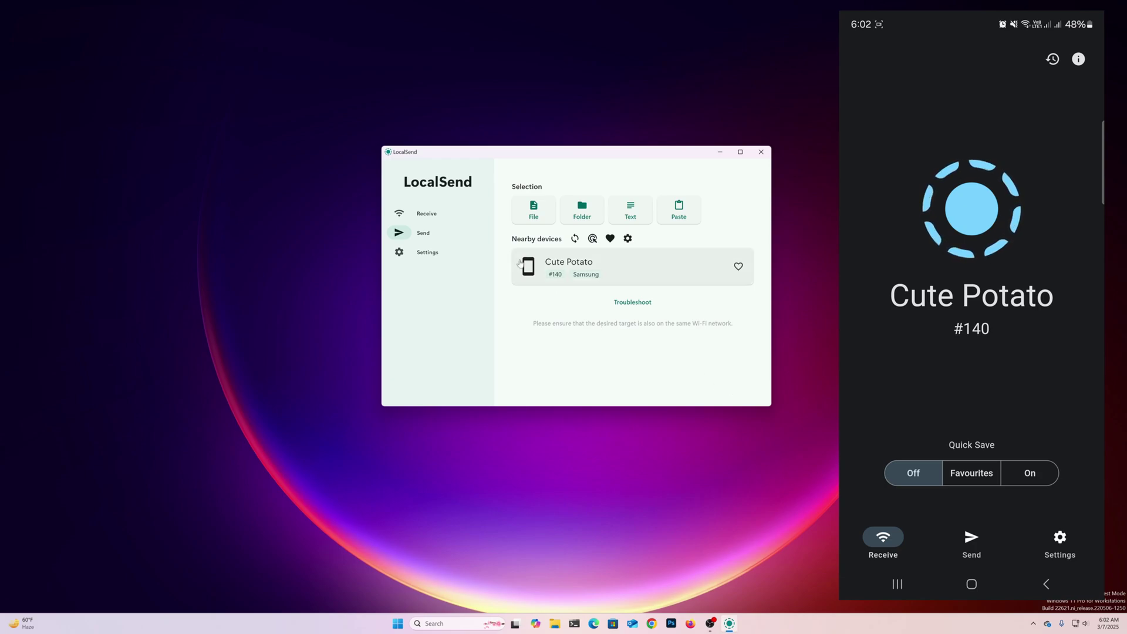
pyautogui.click(405, 213)
# Accept the 963.2 KB PDF sent from Cute Potato, saving it to Downloads.
pyautogui.moveTo(473, 155)
pyautogui.mouseDown()
pyautogui.moveTo(507, 155)
pyautogui.moveTo(482, 163)
pyautogui.mouseUp()
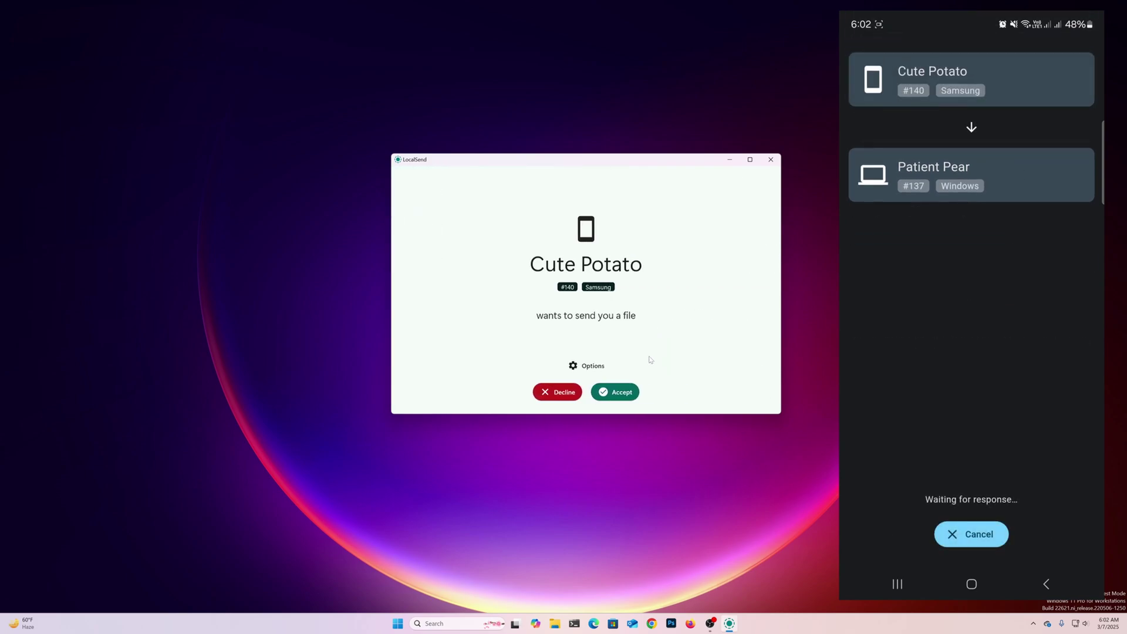
pyautogui.click(623, 390)
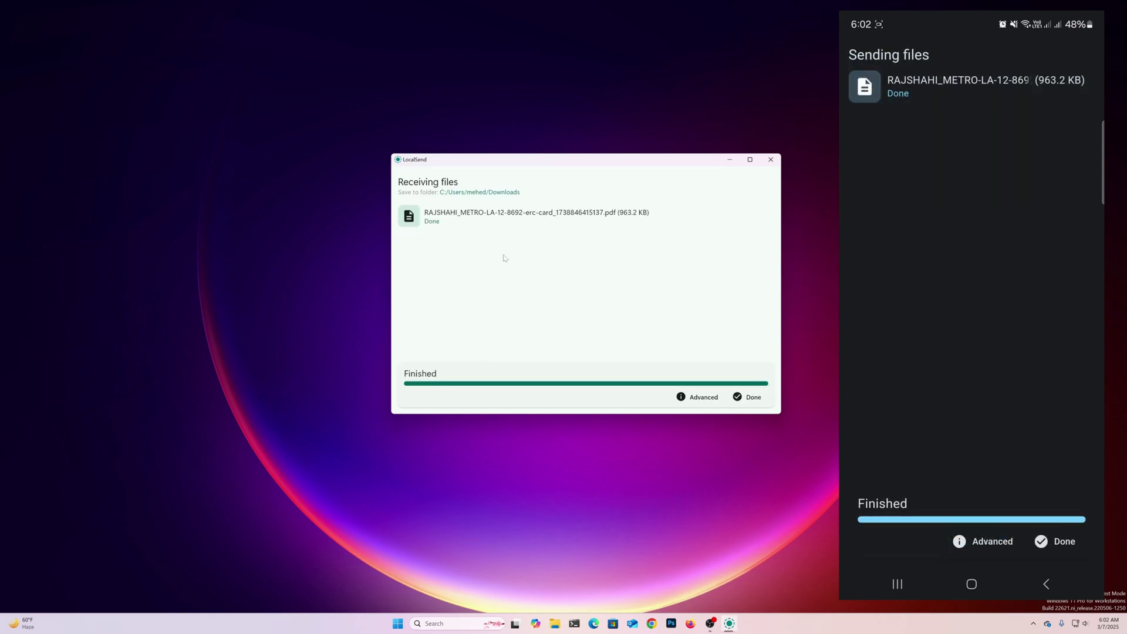